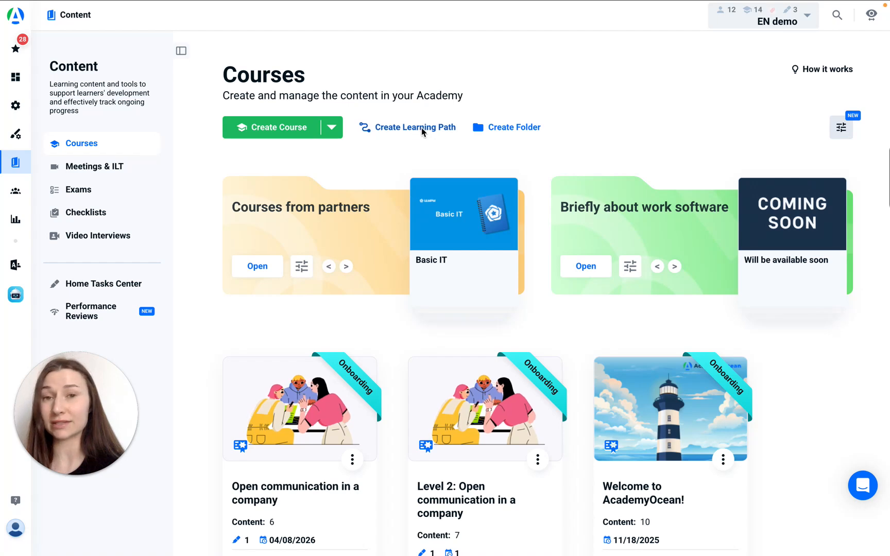
# Create a learning path named "Learning path Q2" with the purple color theme.
pyautogui.click(421, 128)
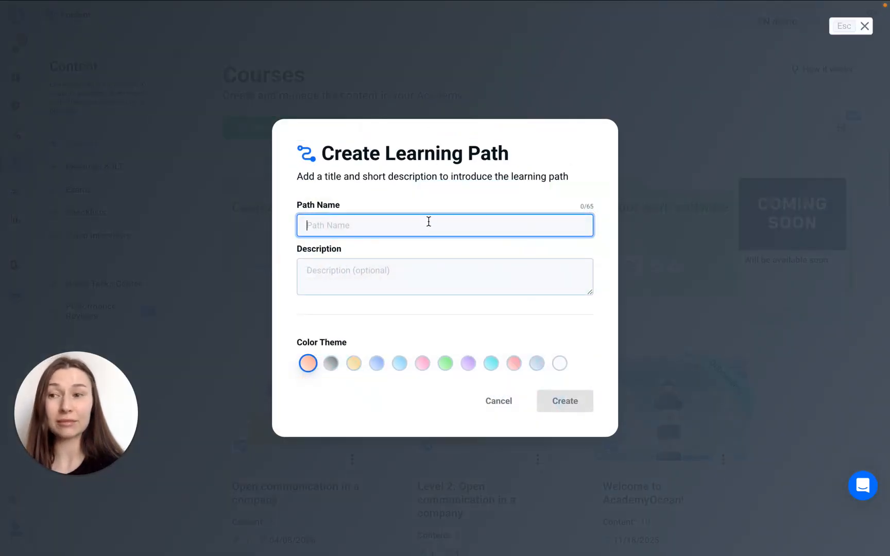
pyautogui.write('Learning path Q2')
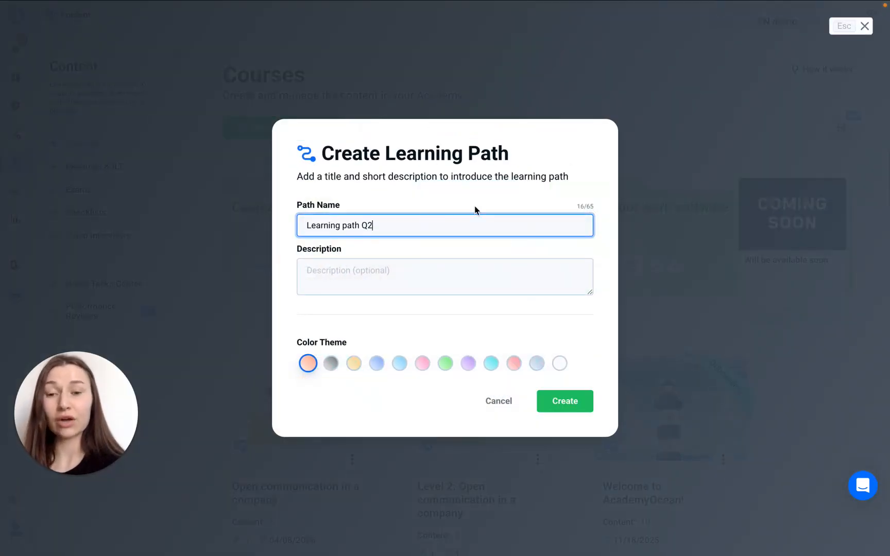
pyautogui.click(468, 363)
pyautogui.click(566, 403)
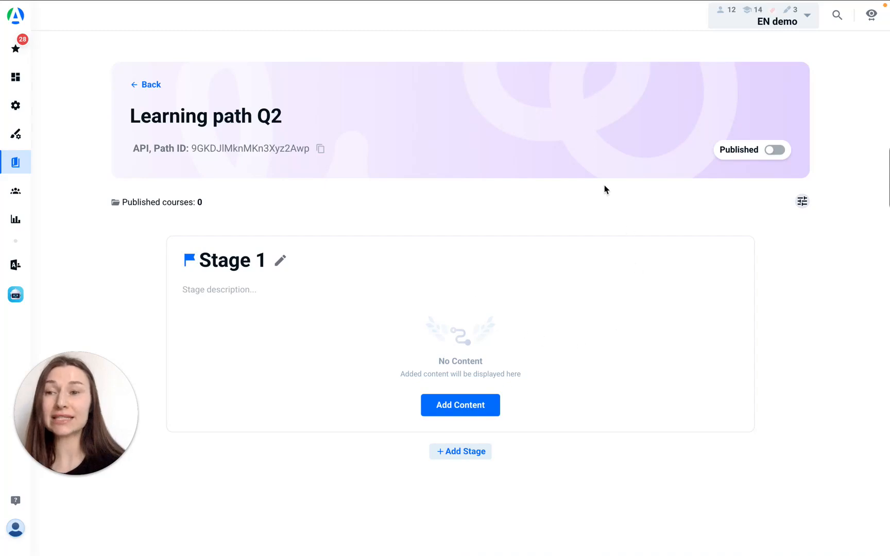
pyautogui.click(805, 202)
pyautogui.click(732, 233)
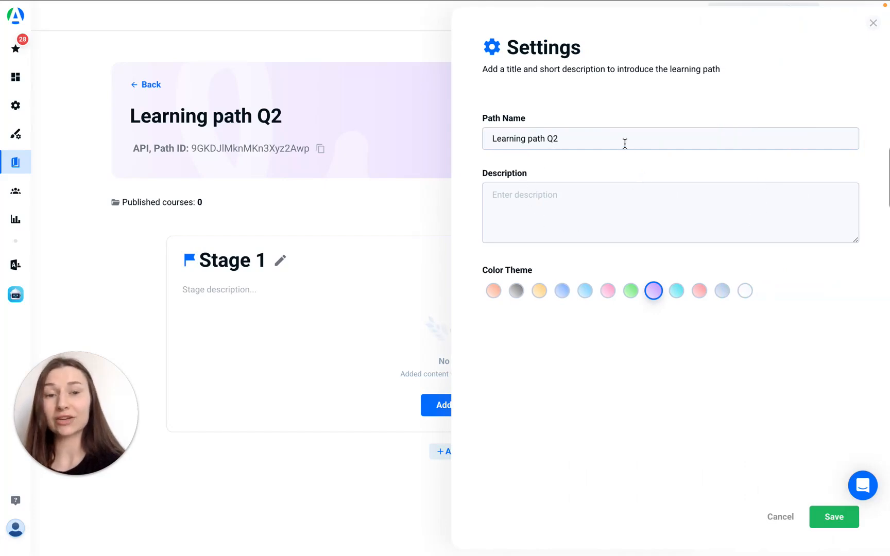
pyautogui.click(629, 293)
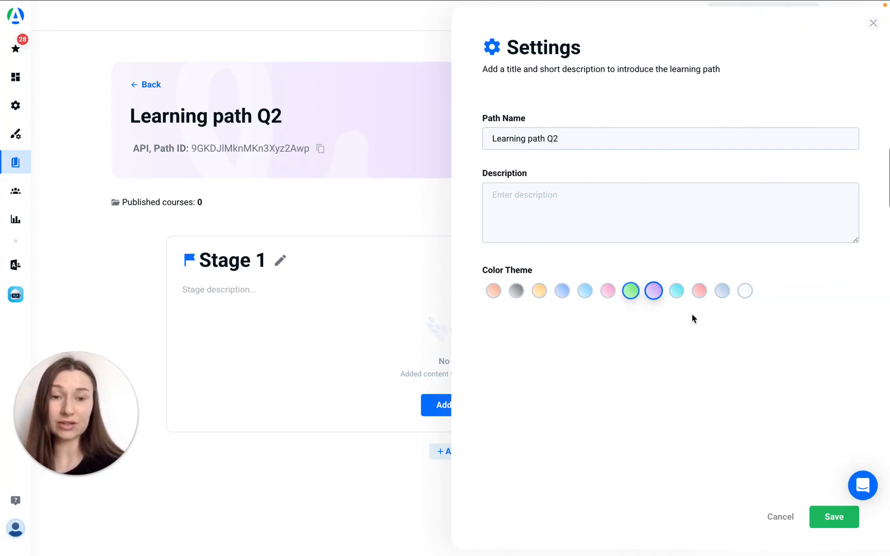
pyautogui.click(780, 516)
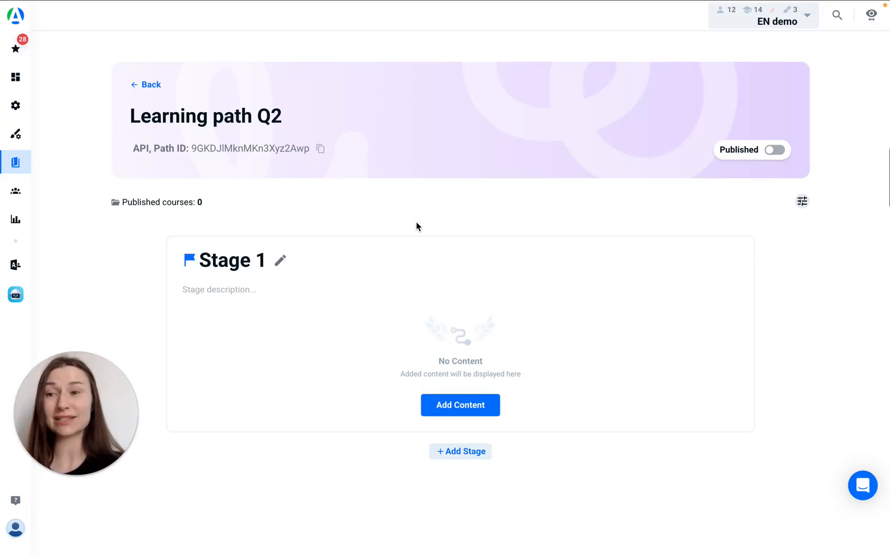
pyautogui.click(232, 265)
pyautogui.click(251, 261)
pyautogui.moveTo(270, 260); pyautogui.dragTo(225, 259)
pyautogui.click(268, 260)
pyautogui.click(332, 263)
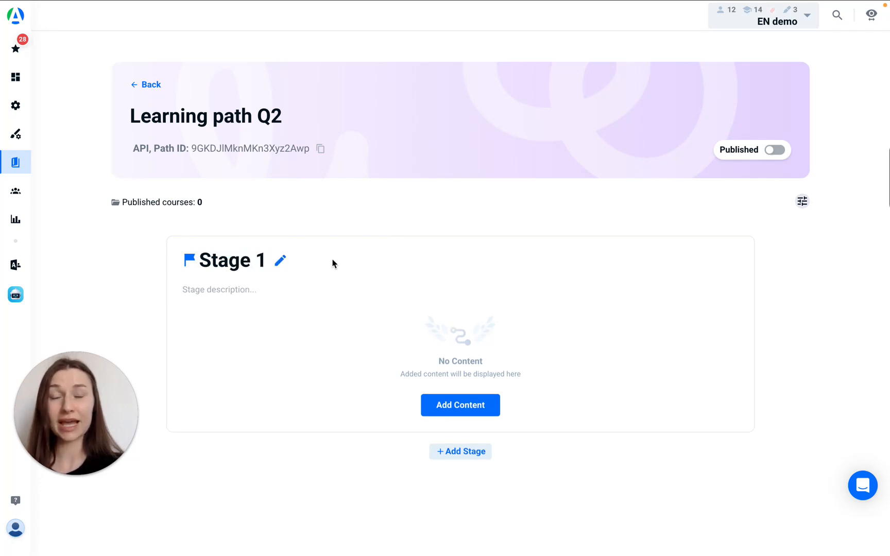
# Add the Google Drive, Google Sheets and Google Docs courses to Stage 1 of the learning path.
pyautogui.click(477, 408)
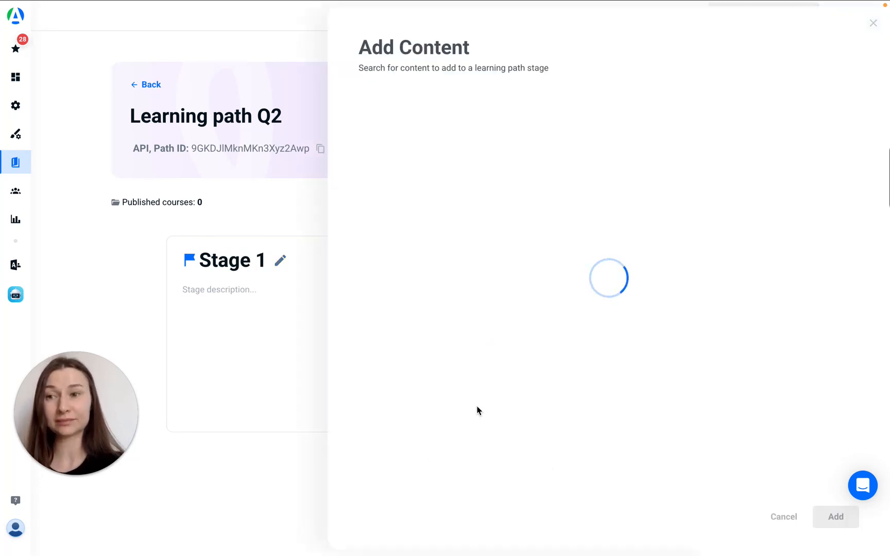
pyautogui.click(364, 172)
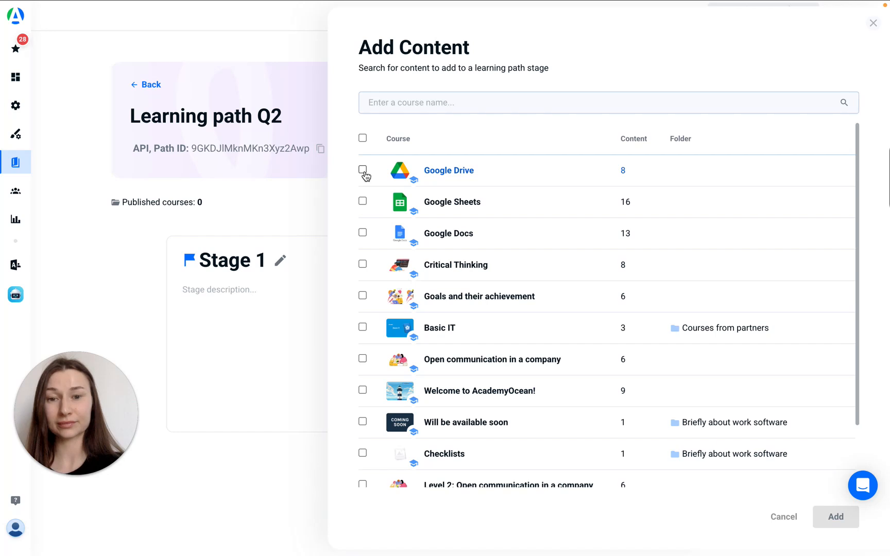
pyautogui.click(362, 201)
pyautogui.click(362, 233)
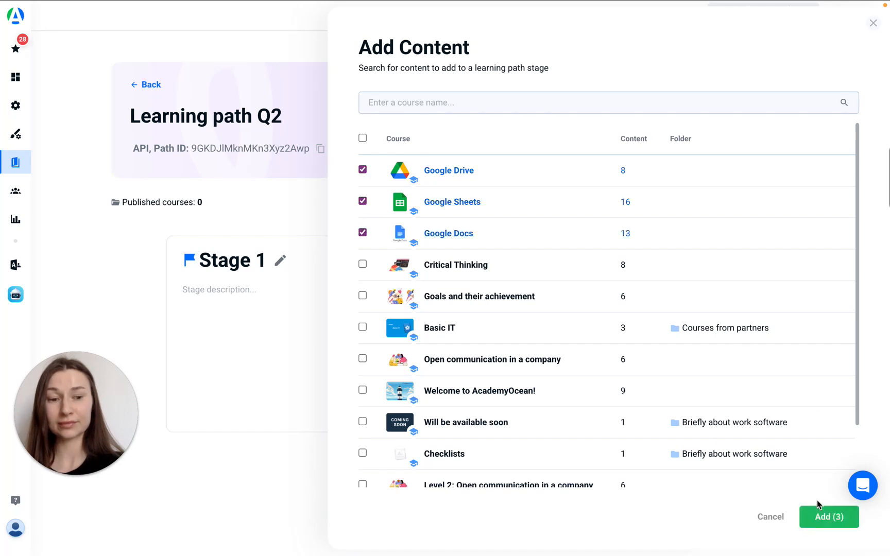
pyautogui.click(820, 517)
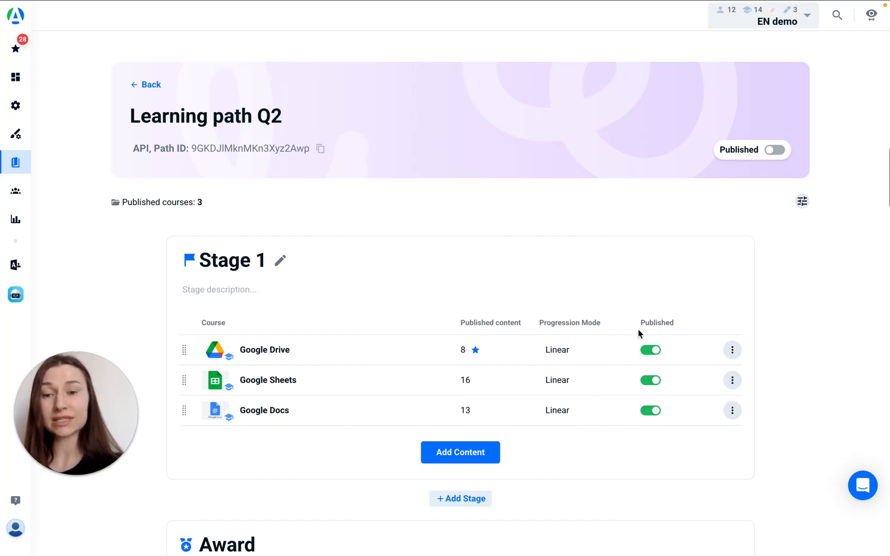
# Move the Google Drive course below Google Docs in Stage 1 and publish the learning path.
pyautogui.scroll(-1, 384, 273)
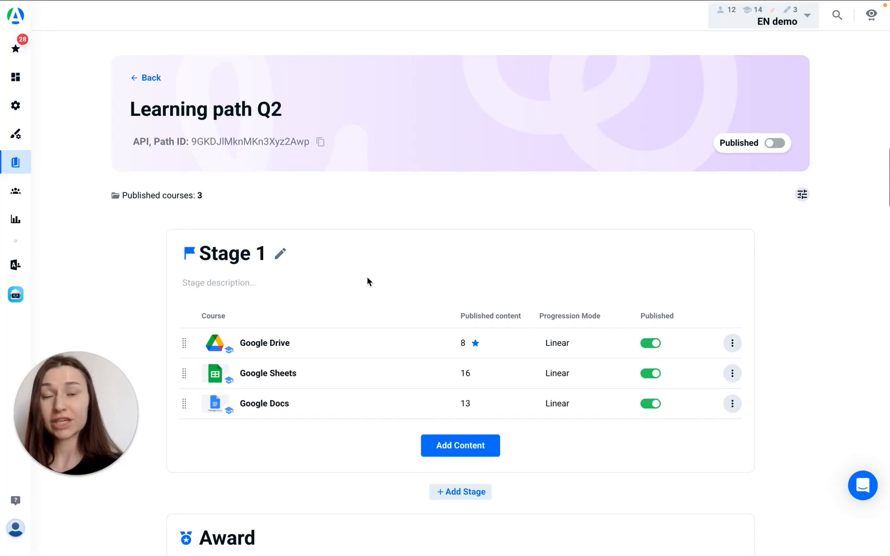
pyautogui.moveTo(183, 343); pyautogui.dragTo(183, 404)
pyautogui.scroll(1, 493, 210)
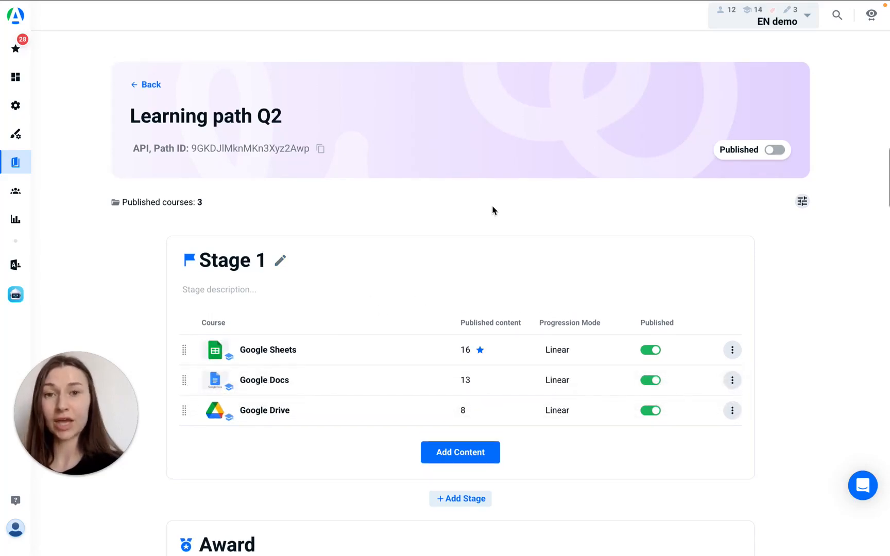
pyautogui.click(776, 153)
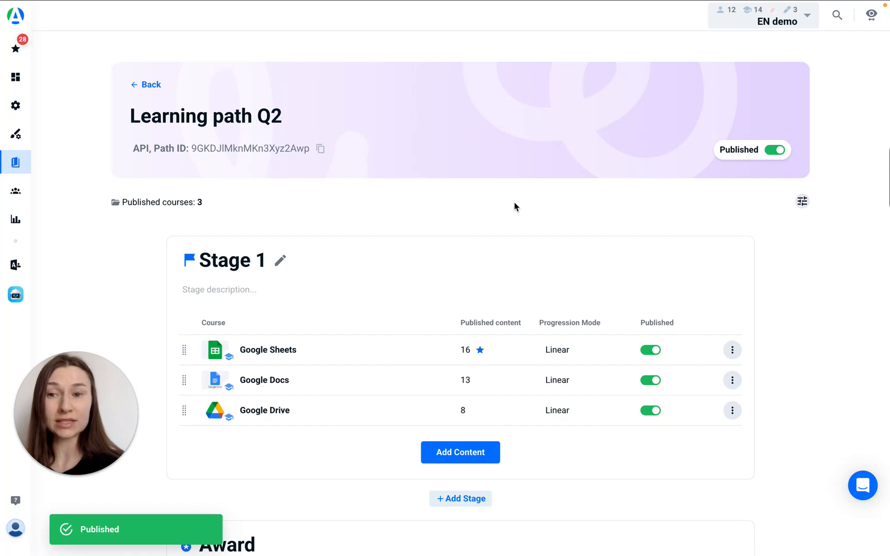
# Check the learning path's options and the certificate award below Stage 1.
pyautogui.click(802, 203)
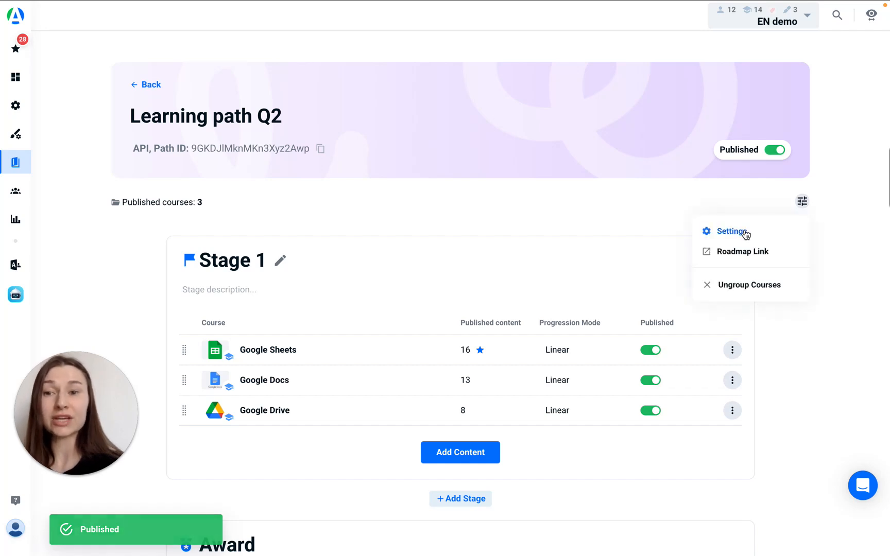
pyautogui.click(564, 219)
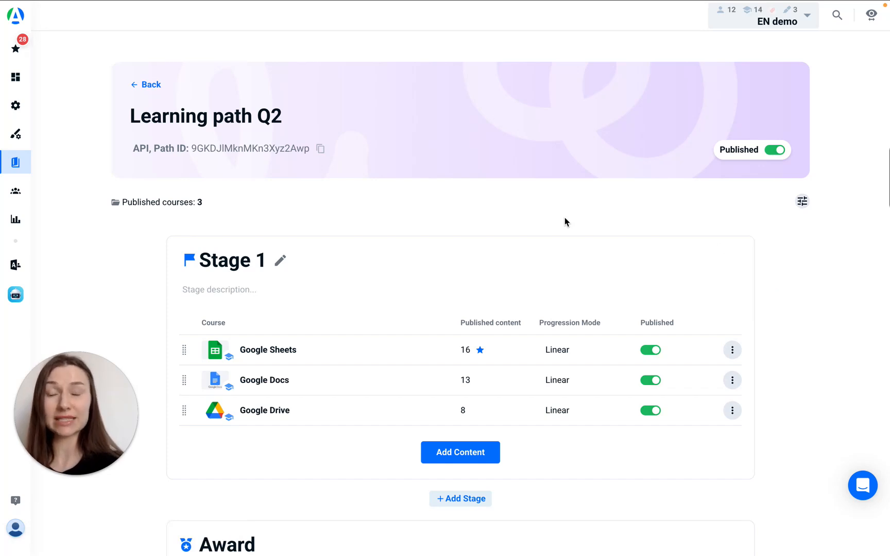
pyautogui.scroll(-5, 565, 218)
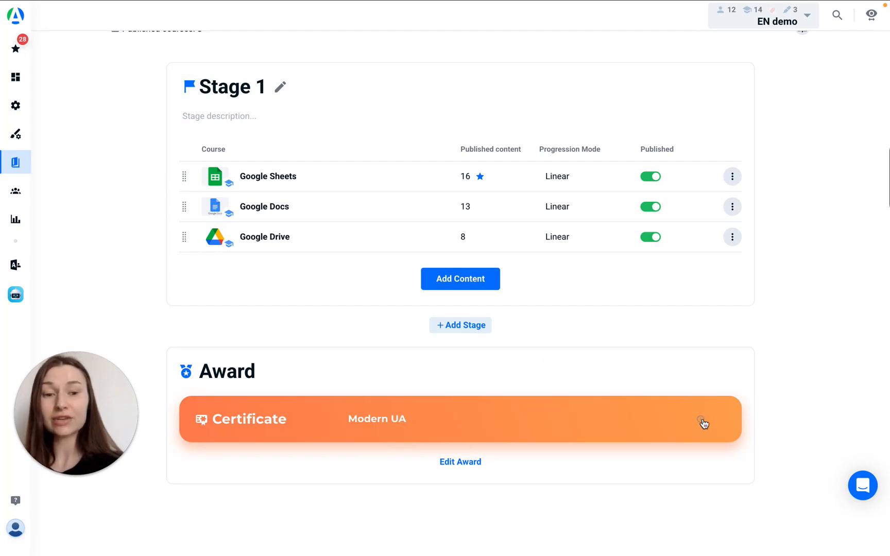
pyautogui.moveTo(701, 421)
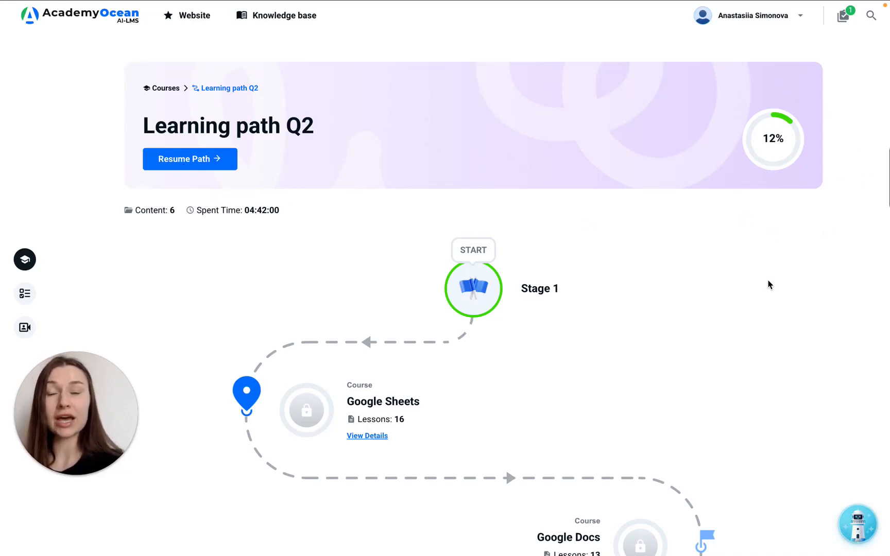
# Examine the learner's roadmap of Learning path Q2 and the details of its "Welcome to AcademyOcean!" course.
pyautogui.scroll(-8, 768, 285)
pyautogui.scroll(-6, 768, 285)
pyautogui.scroll(14, 767, 285)
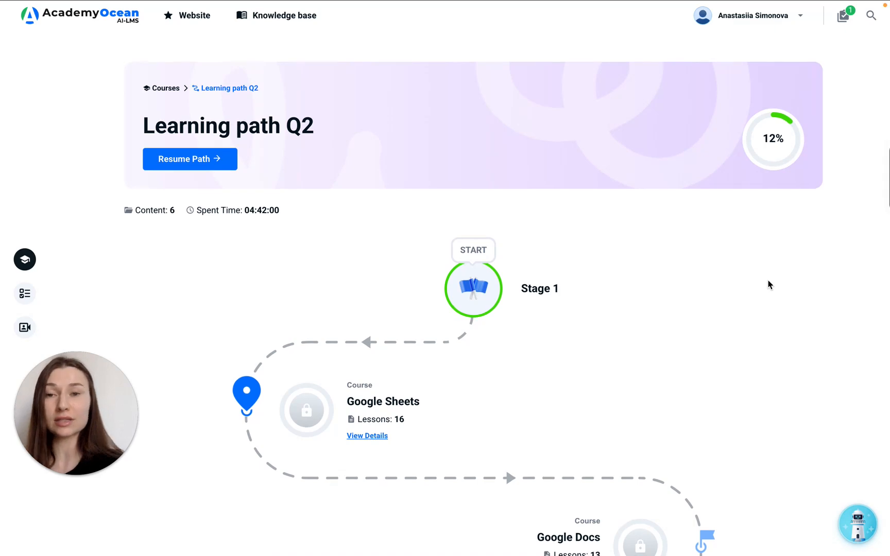
pyautogui.scroll(-14, 767, 285)
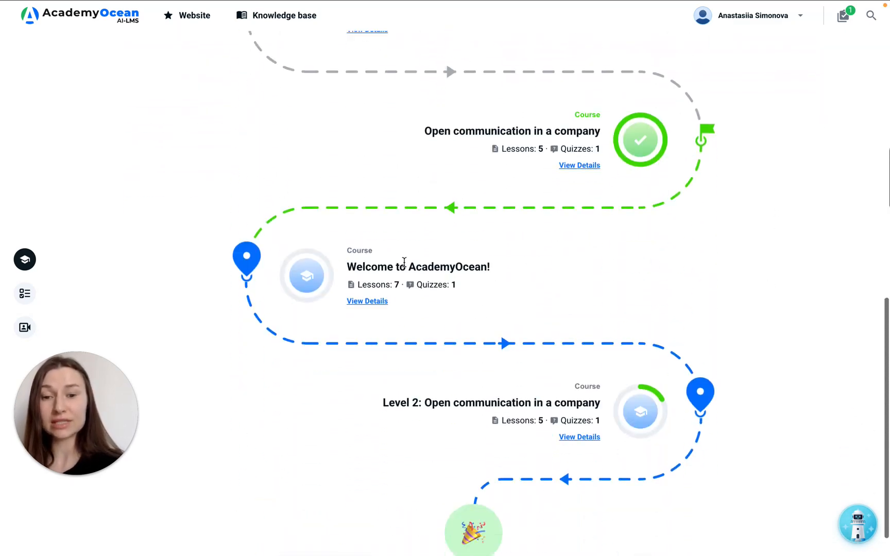
pyautogui.click(379, 303)
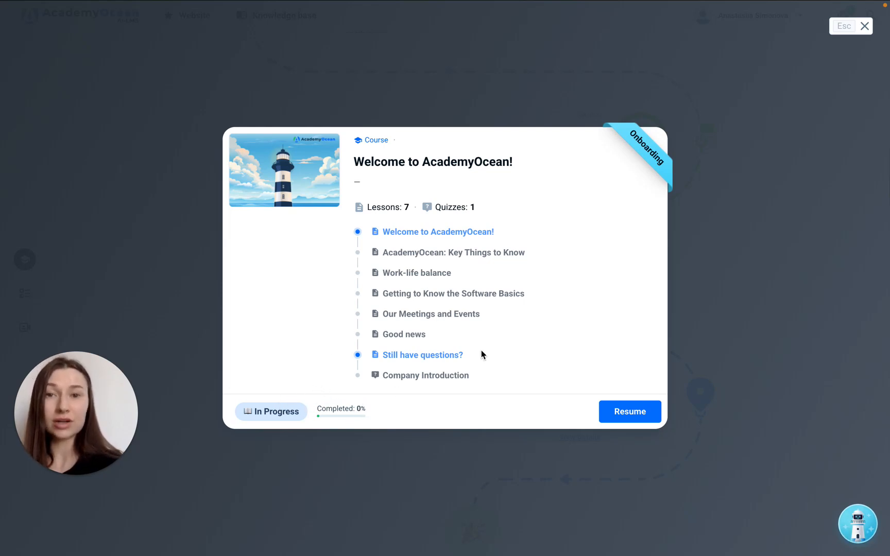
pyautogui.click(864, 26)
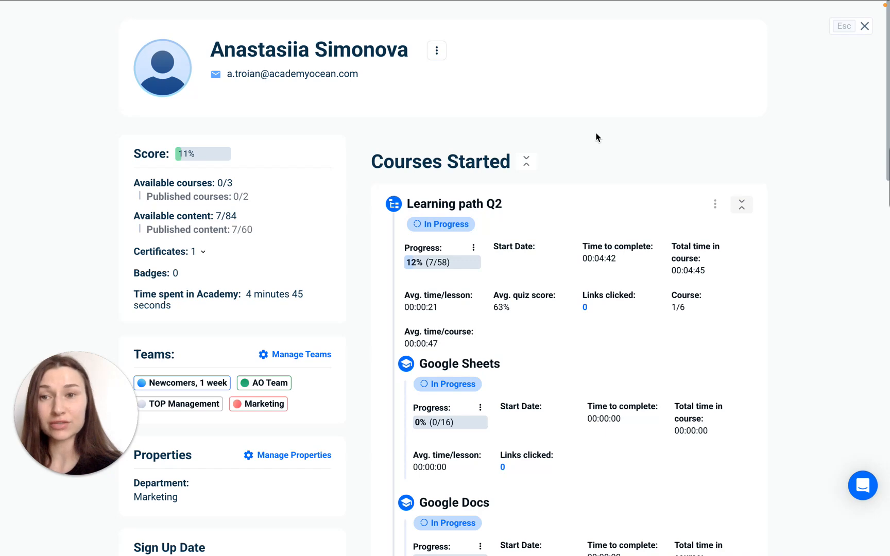
# Review the learner's progress statistics for Learning path Q2 and its courses in the learner profile.
pyautogui.scroll(-1, 596, 137)
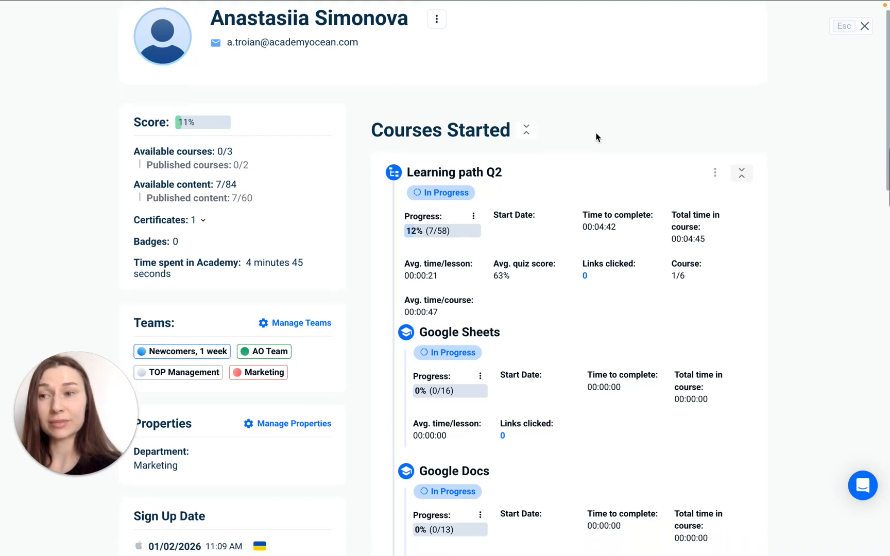
pyautogui.scroll(-8, 581, 191)
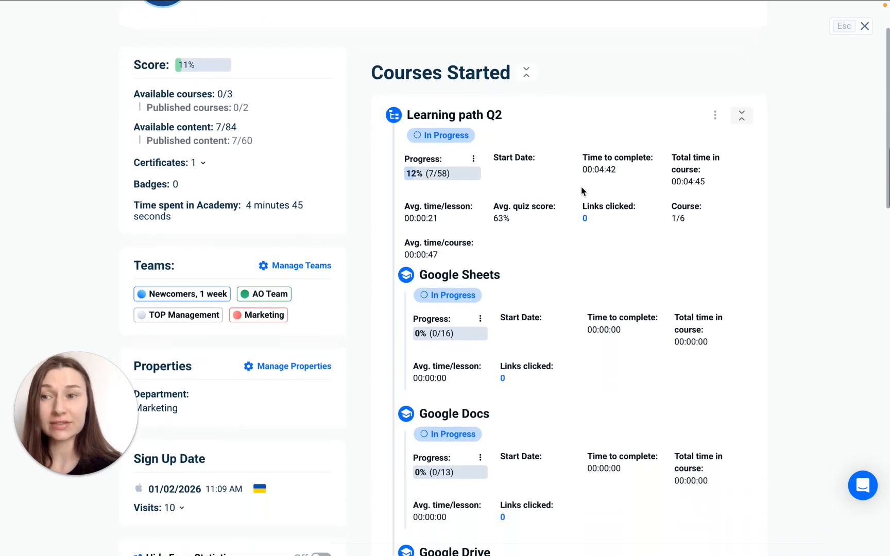
pyautogui.scroll(-8, 514, 373)
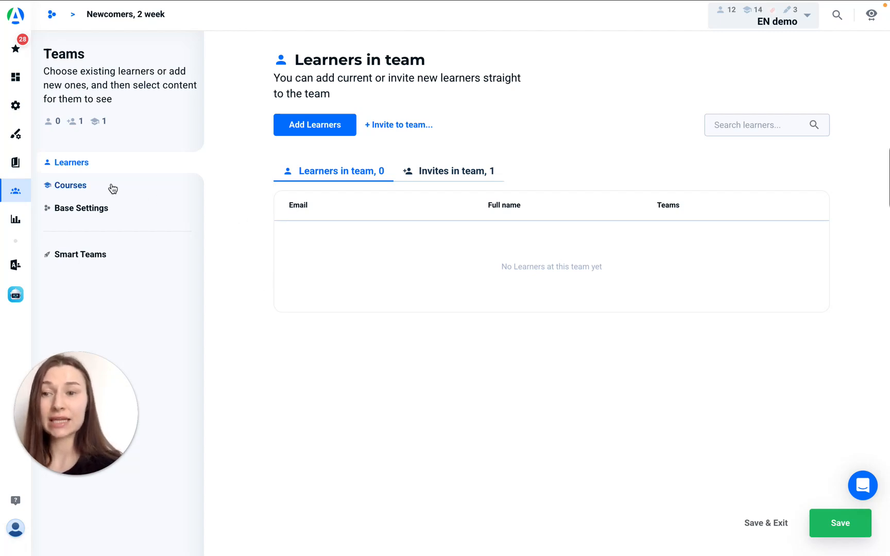
# Make Learning path Q2 available to the "Newcomers, 2 week" team and save the team.
pyautogui.click(86, 188)
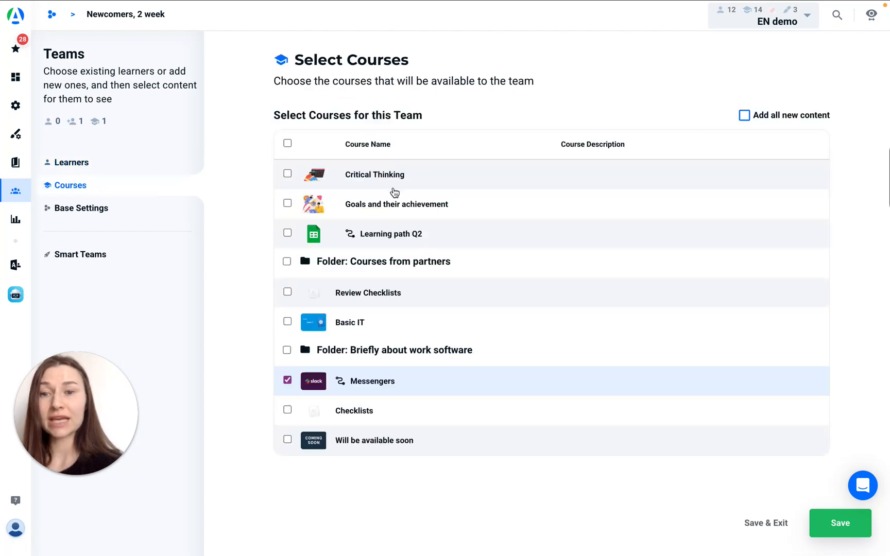
pyautogui.click(288, 234)
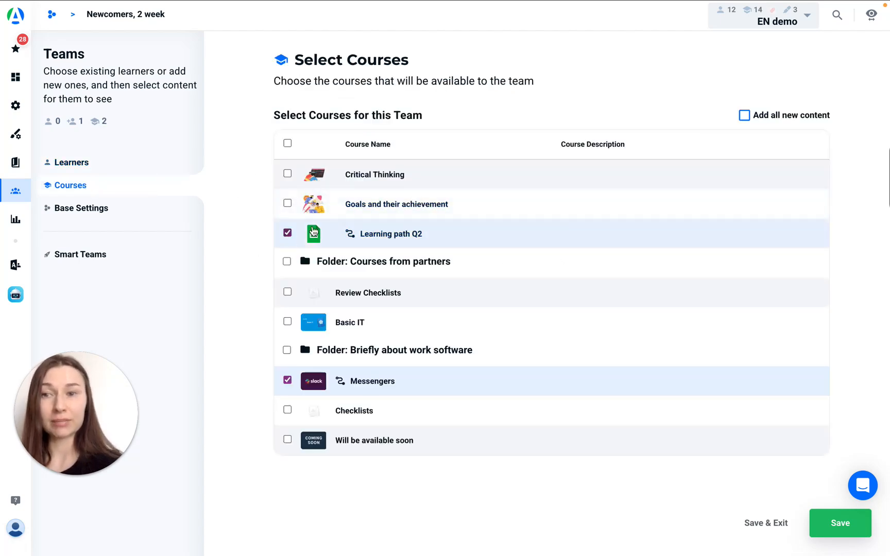
pyautogui.click(835, 524)
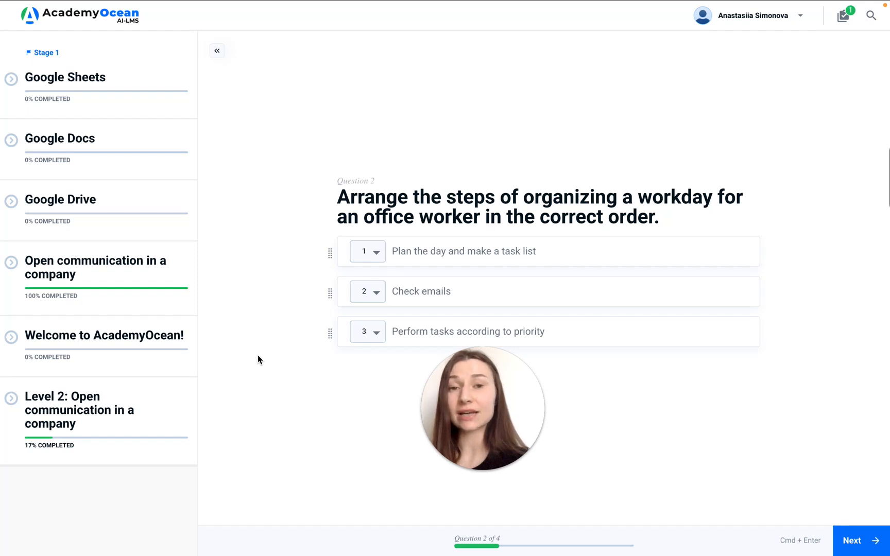
# Expand the "Welcome to AcademyOcean!" and "Open communication in a company" courses in the path outline to examine their lessons.
pyautogui.click(138, 348)
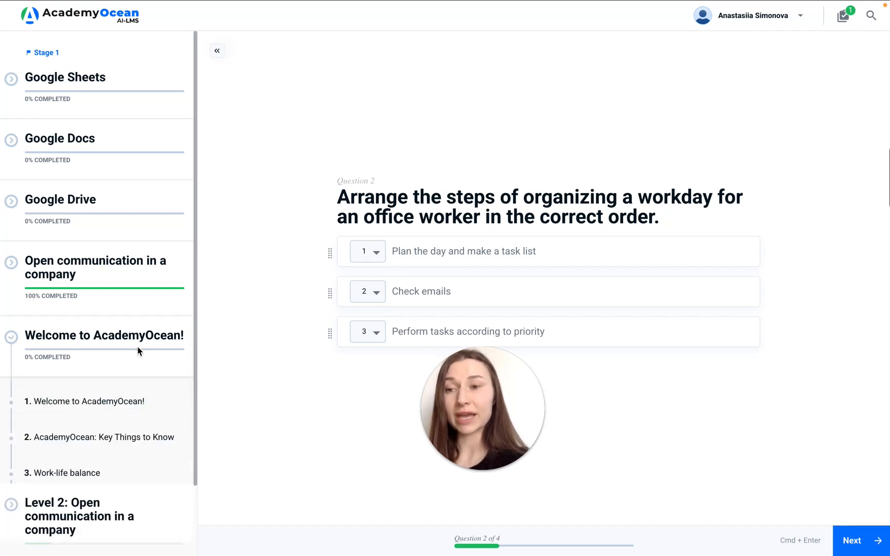
pyautogui.scroll(-1, 138, 347)
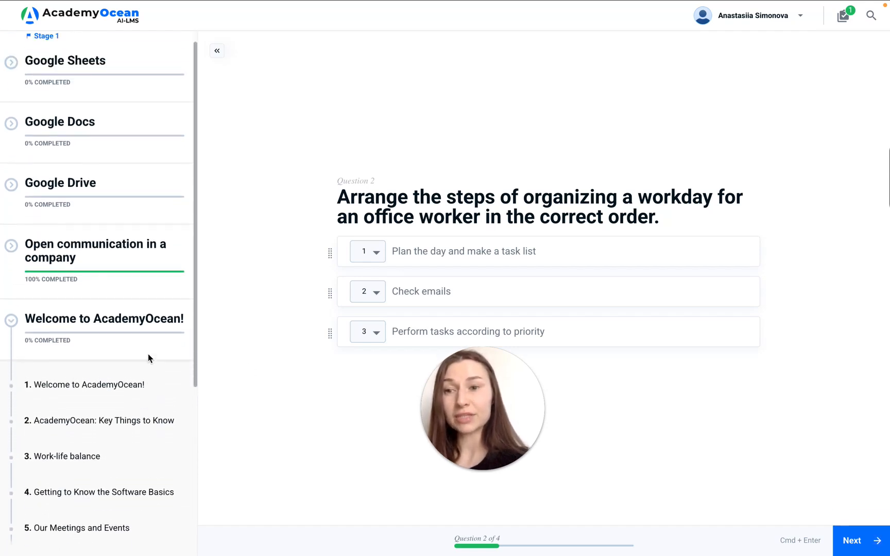
pyautogui.click(160, 274)
pyautogui.scroll(-3, 137, 364)
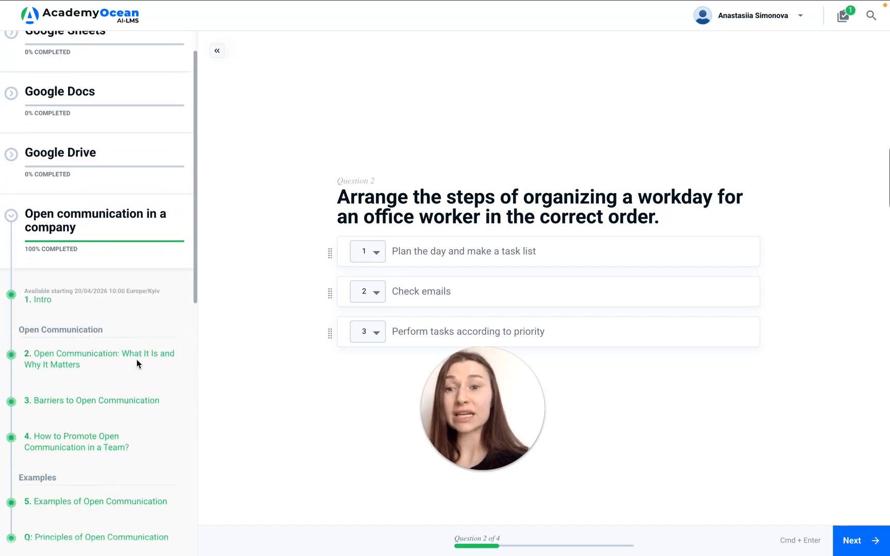
pyautogui.scroll(-4, 137, 364)
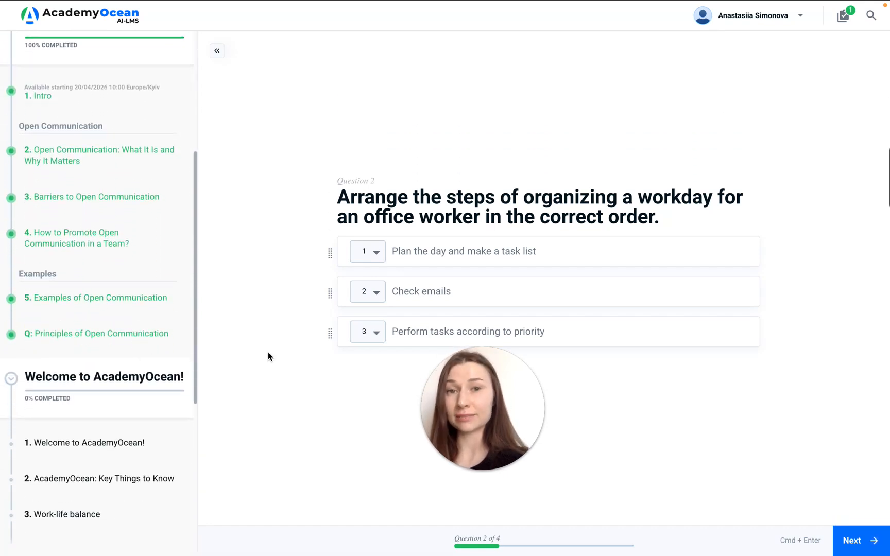